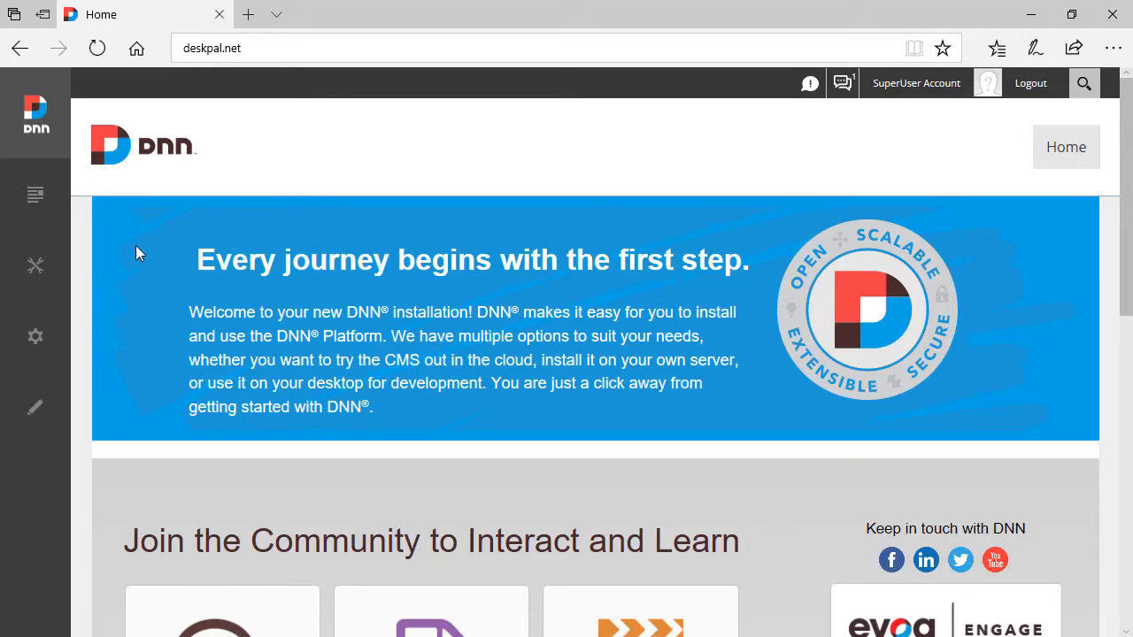
- Review the SMTP server settings in the site's Servers configuration, and close the configuration view
mouse_move(35, 338)
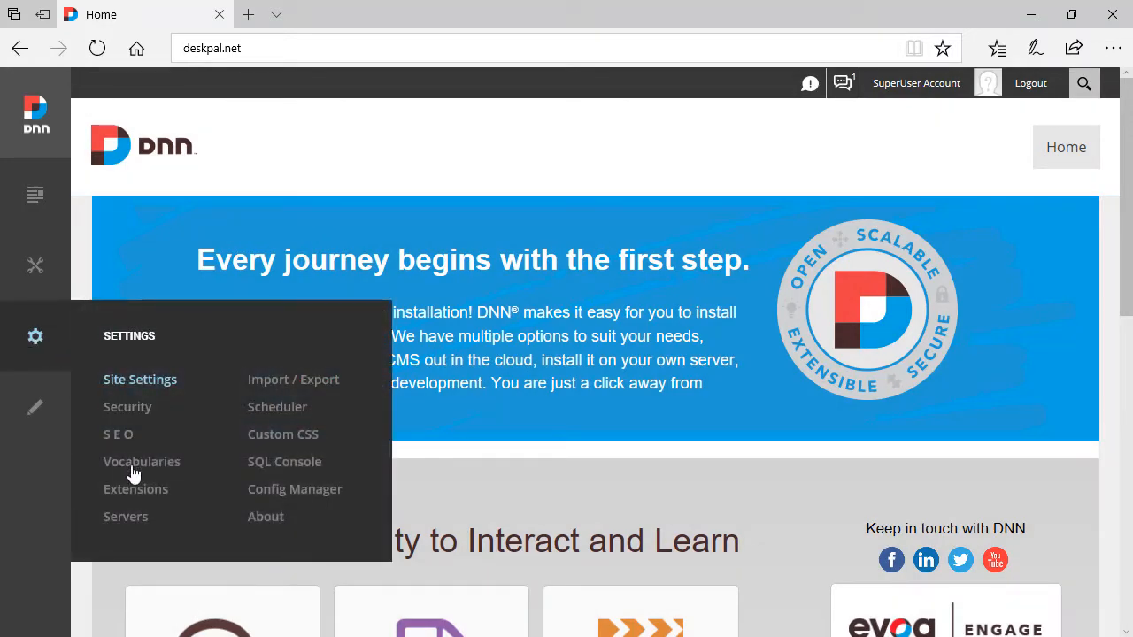
click(136, 520)
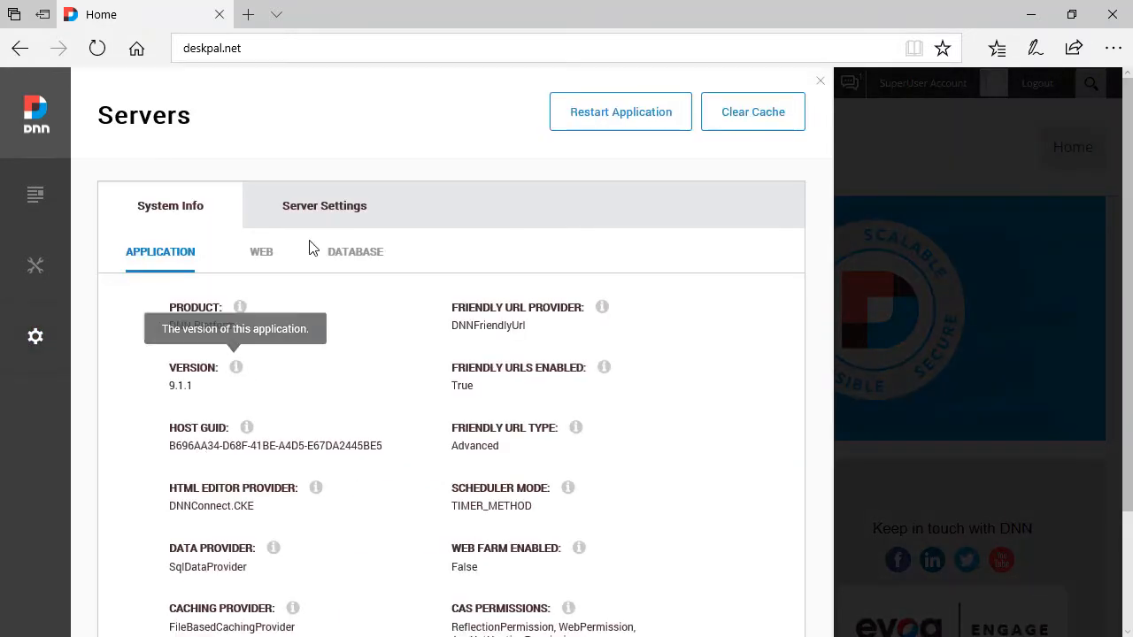
click(314, 215)
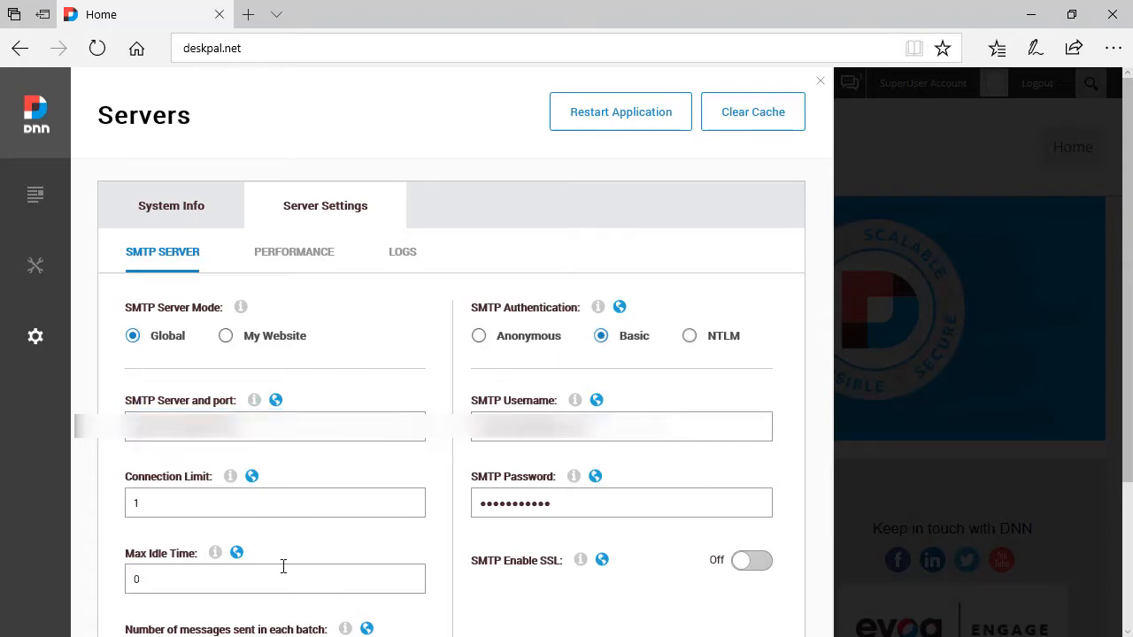
click(873, 143)
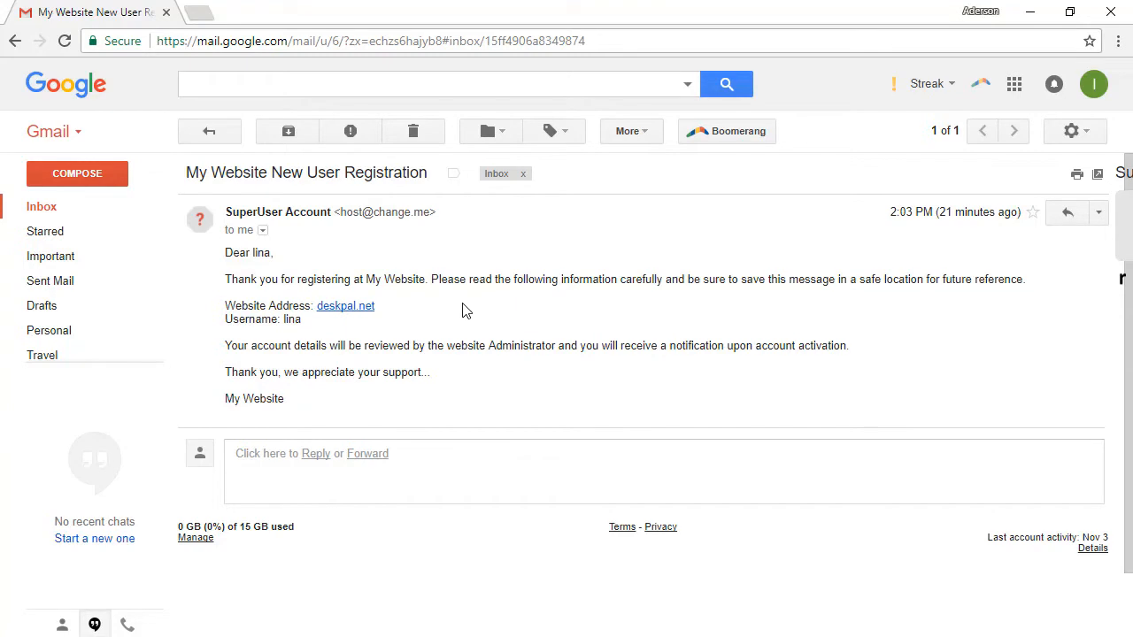
- Inspect the sender details of the My Website New User Registration email in Gmail
click(262, 230)
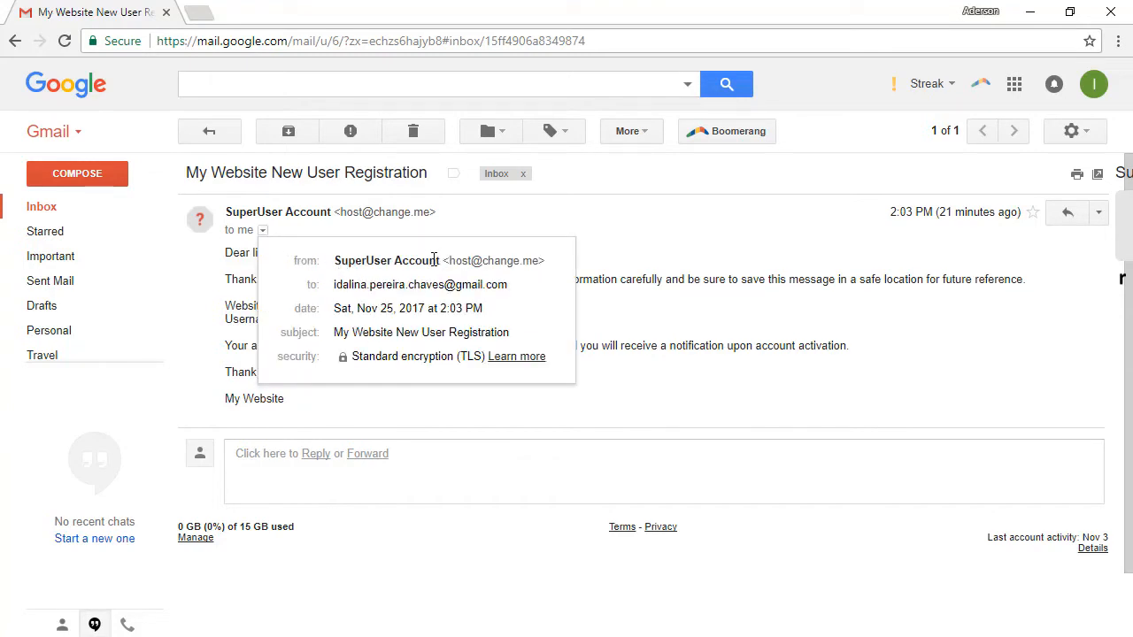
mouse_move(469, 260)
click(643, 271)
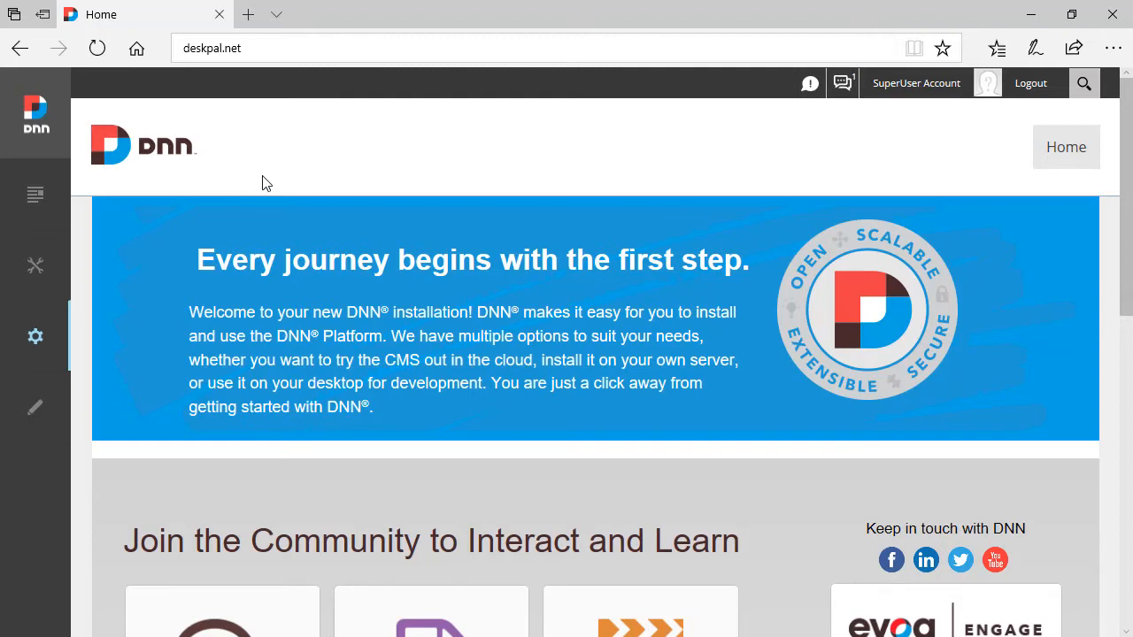
- Return to the DNN site and check which accounts are available as Primary Administrator in the Security login settings
mouse_move(33, 339)
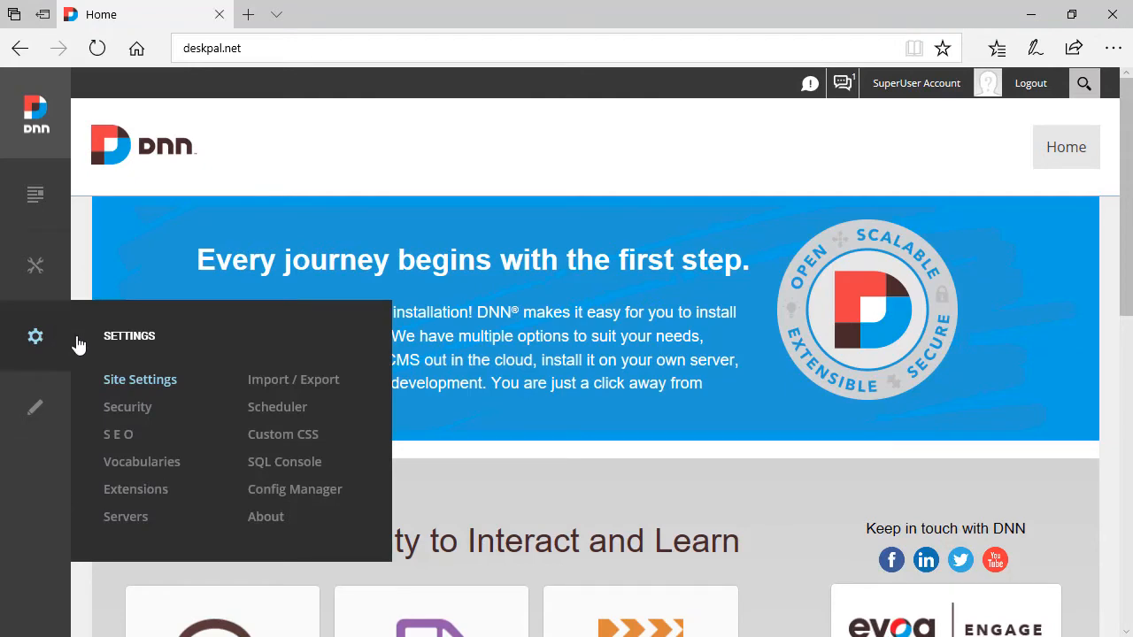
click(127, 407)
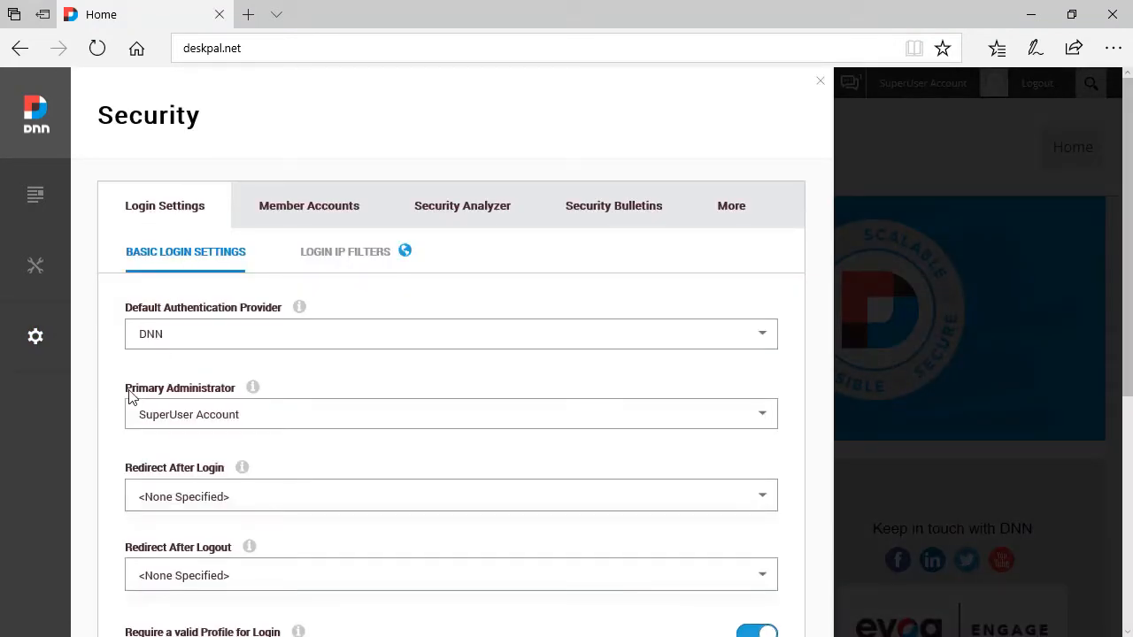
click(217, 423)
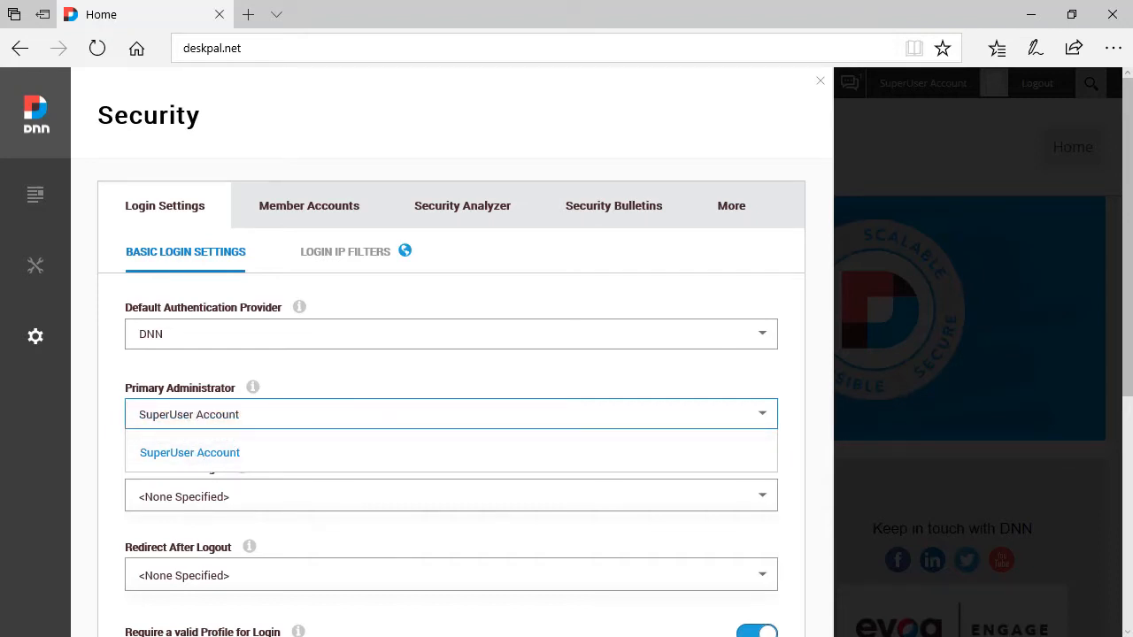
click(937, 175)
- Filter the site's users to Superusers and open the account settings of the SuperUser Account
mouse_move(35, 266)
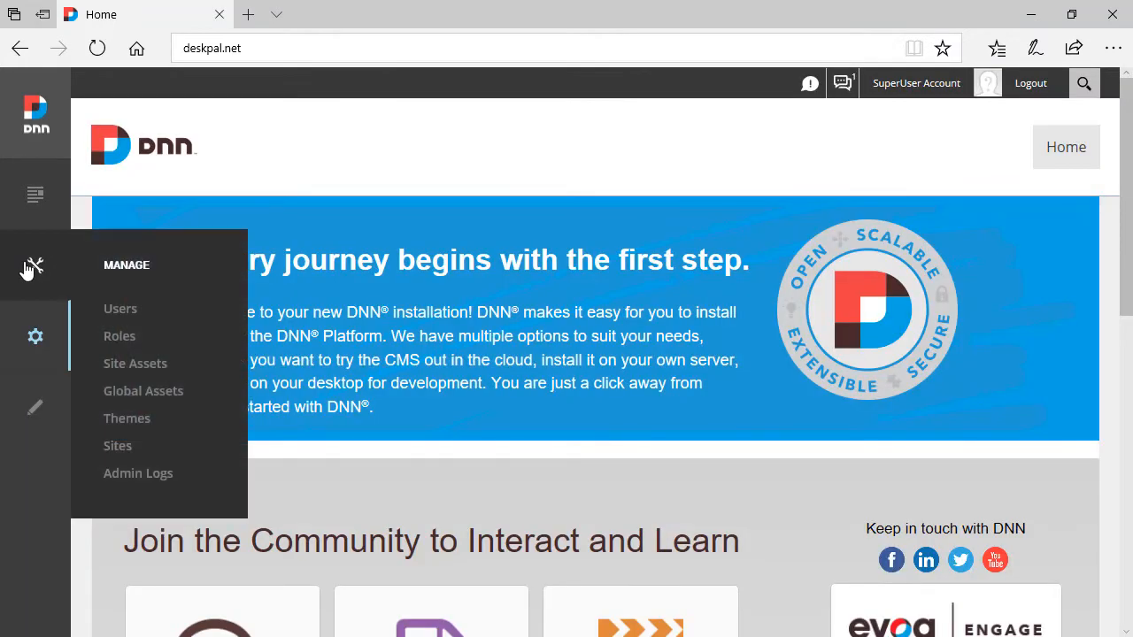
click(114, 313)
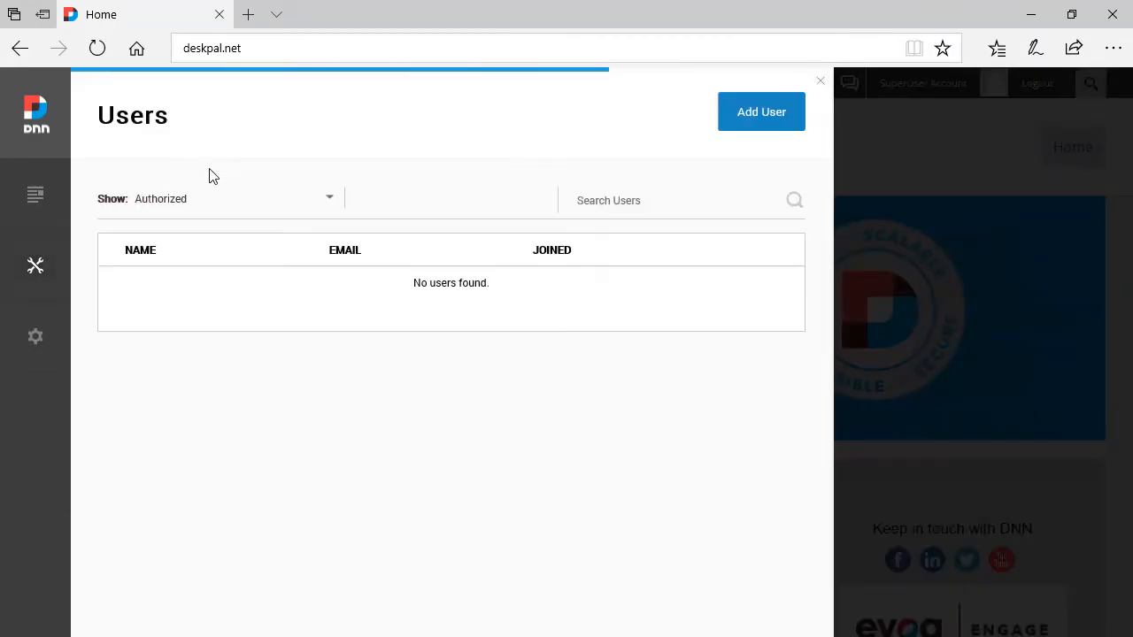
click(191, 200)
click(159, 322)
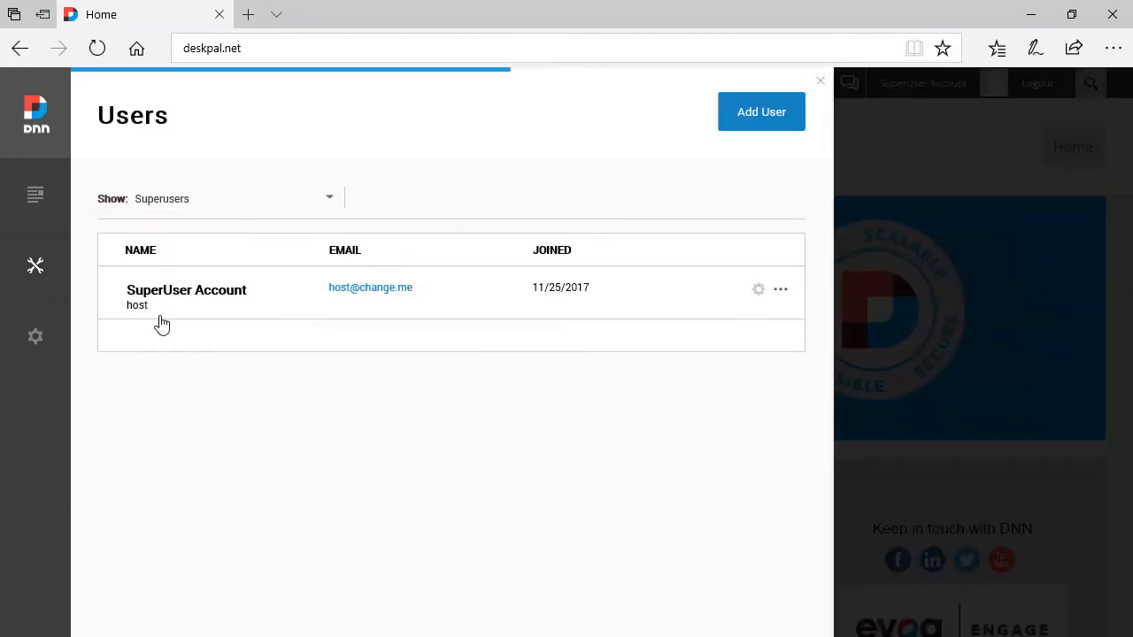
click(756, 292)
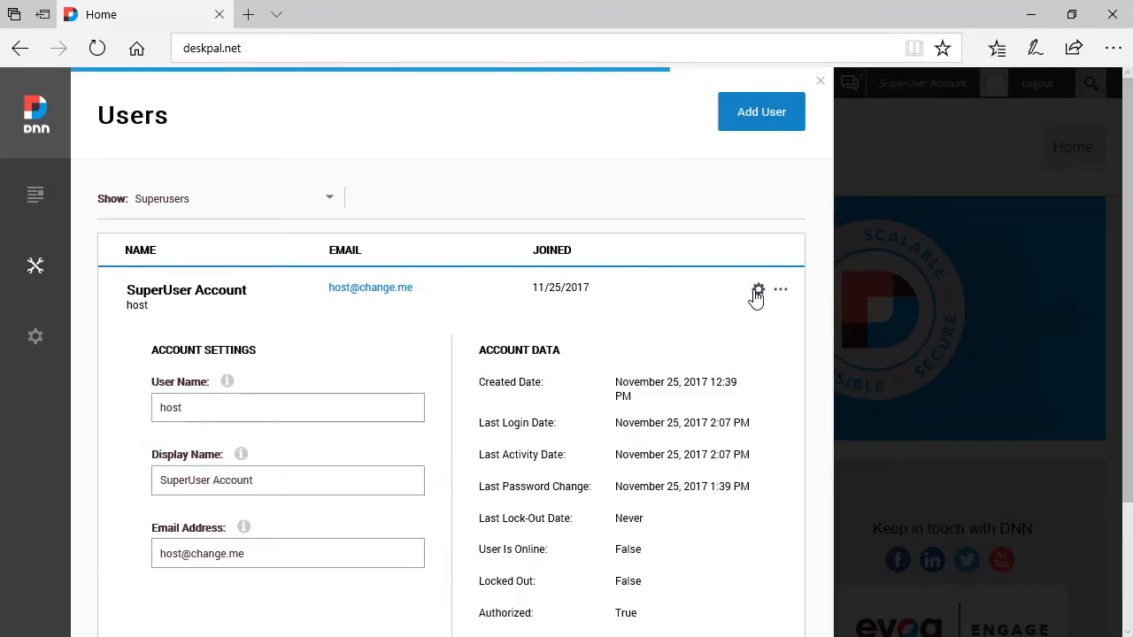
click(283, 541)
key(ctrl+a)
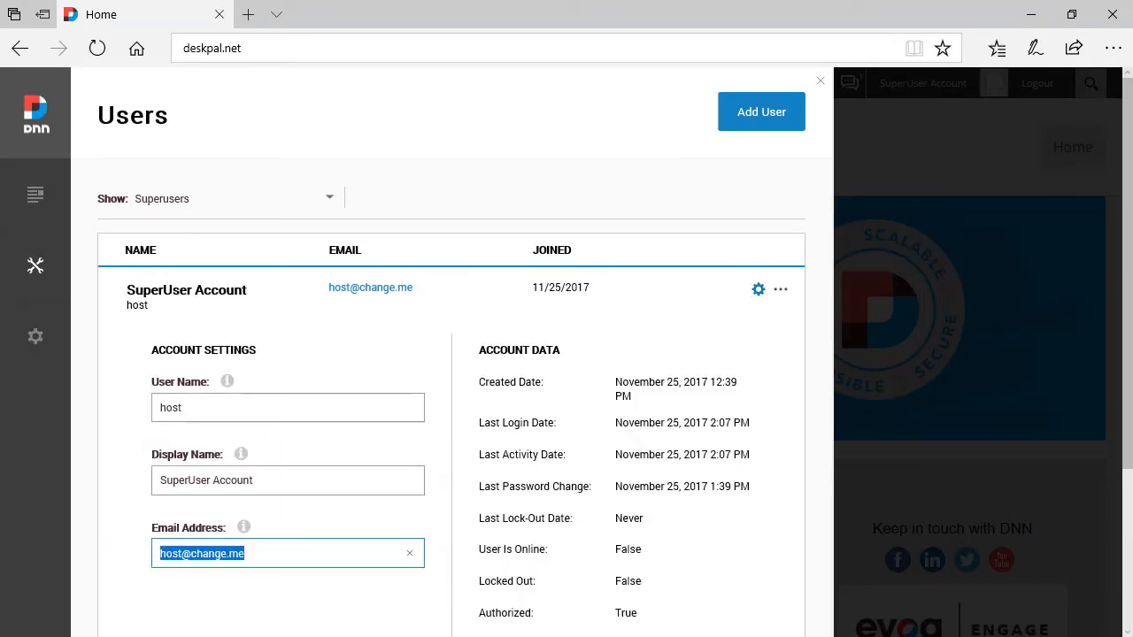
key(ctrl+v)
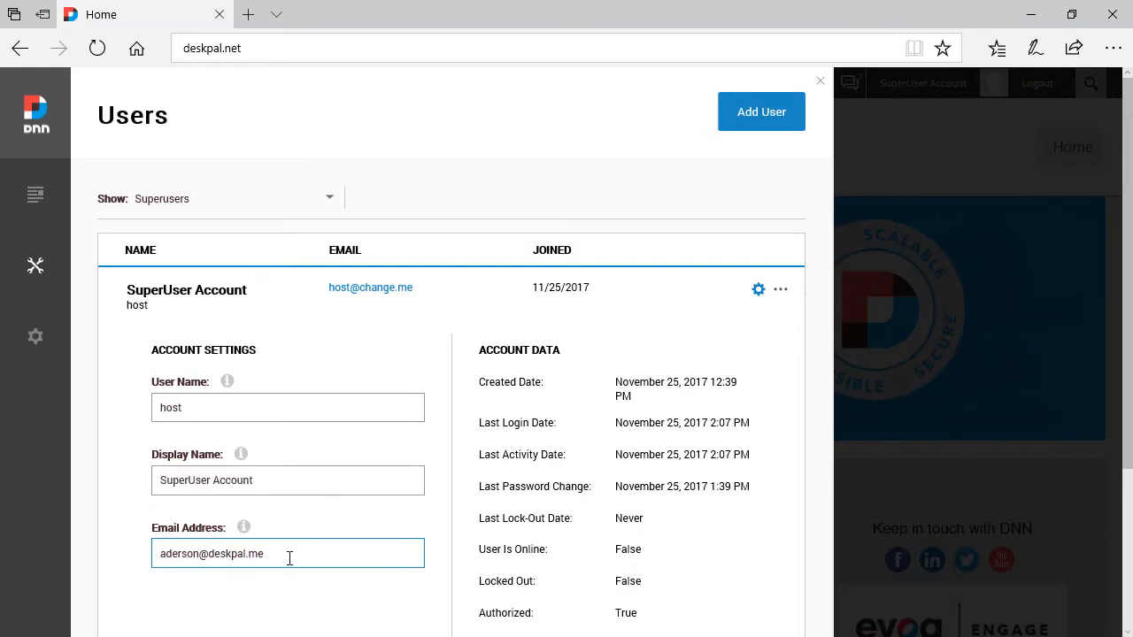
drag(298, 554, 106, 559)
key(ctrl+v)
scroll(563, 285, down, 3)
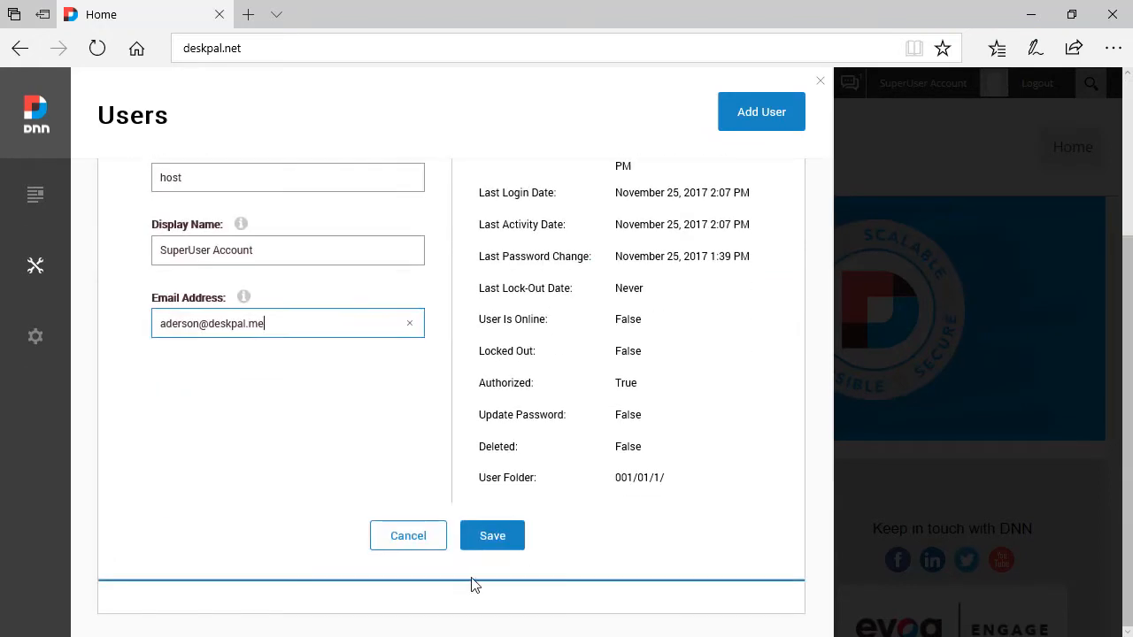
click(505, 545)
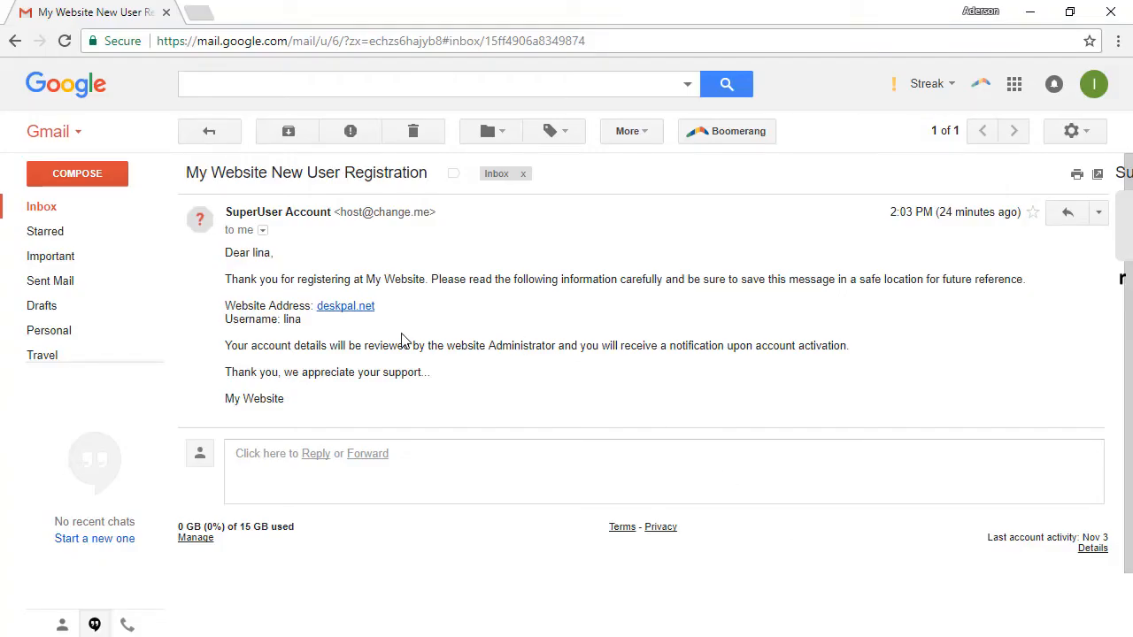
- Create an authorized user with first name, last name, user name, email address and a confirmed password, without a random password or notification email
click(1036, 11)
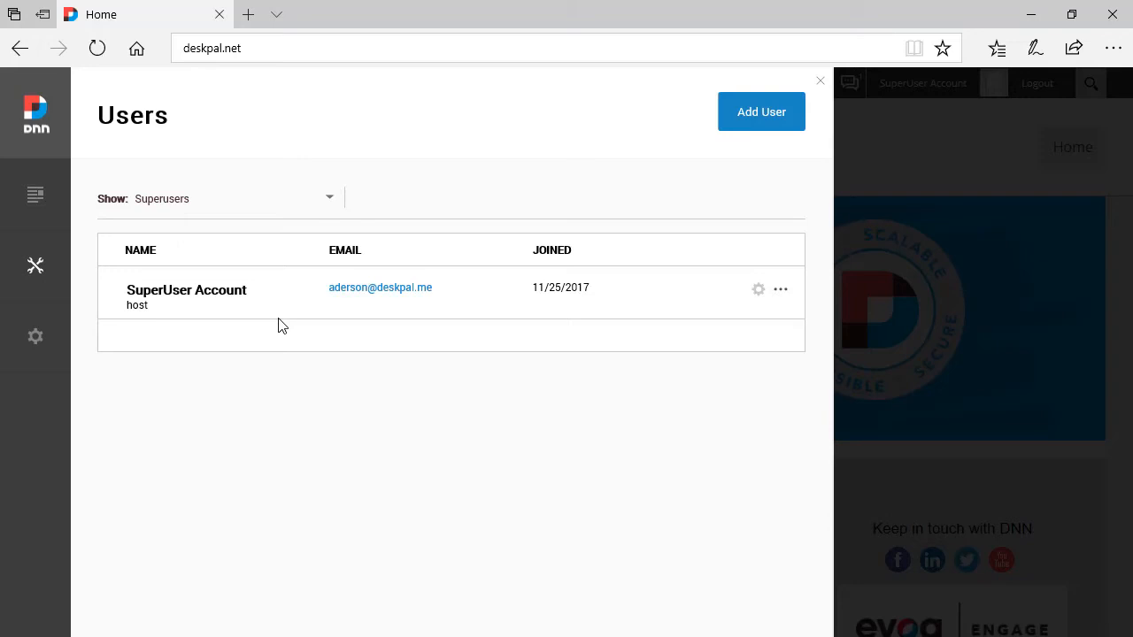
click(761, 121)
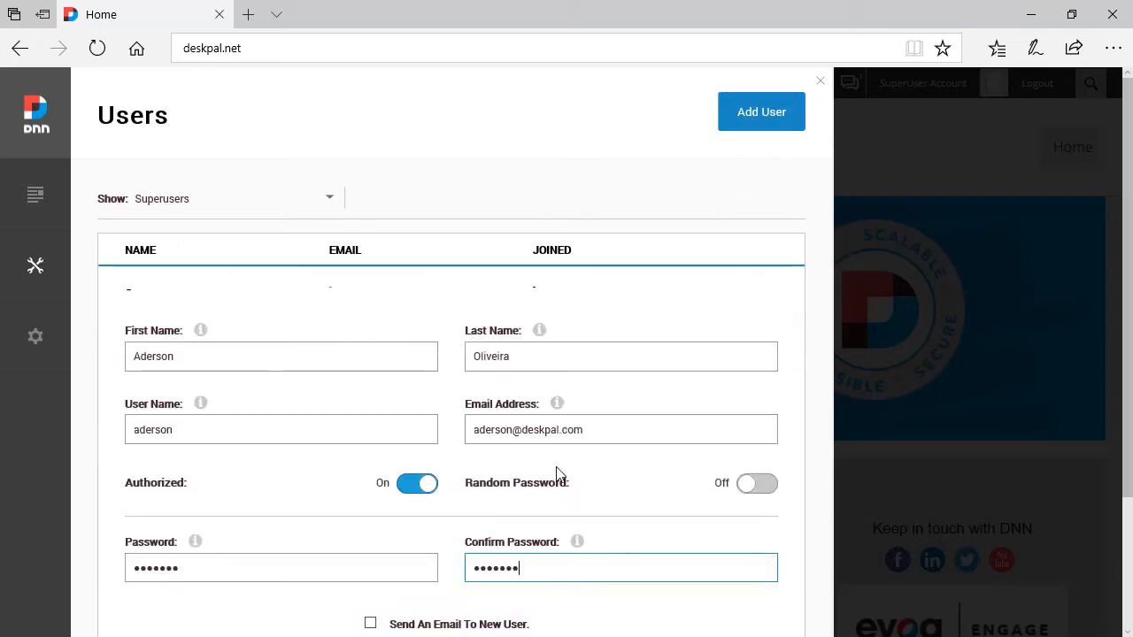
scroll(556, 473, down, 3)
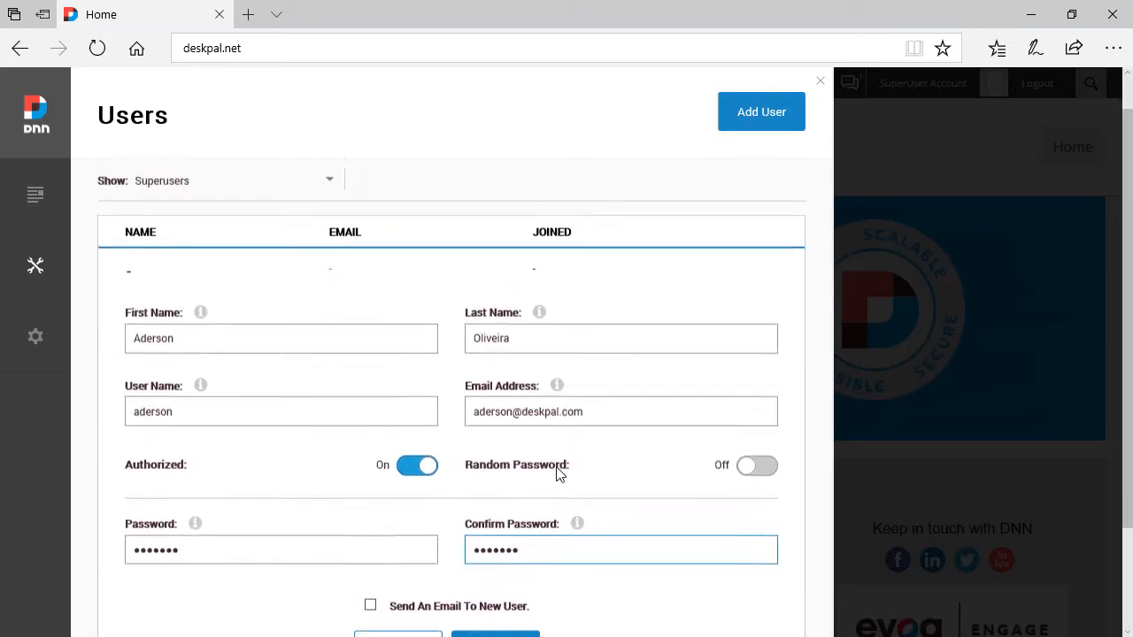
click(495, 519)
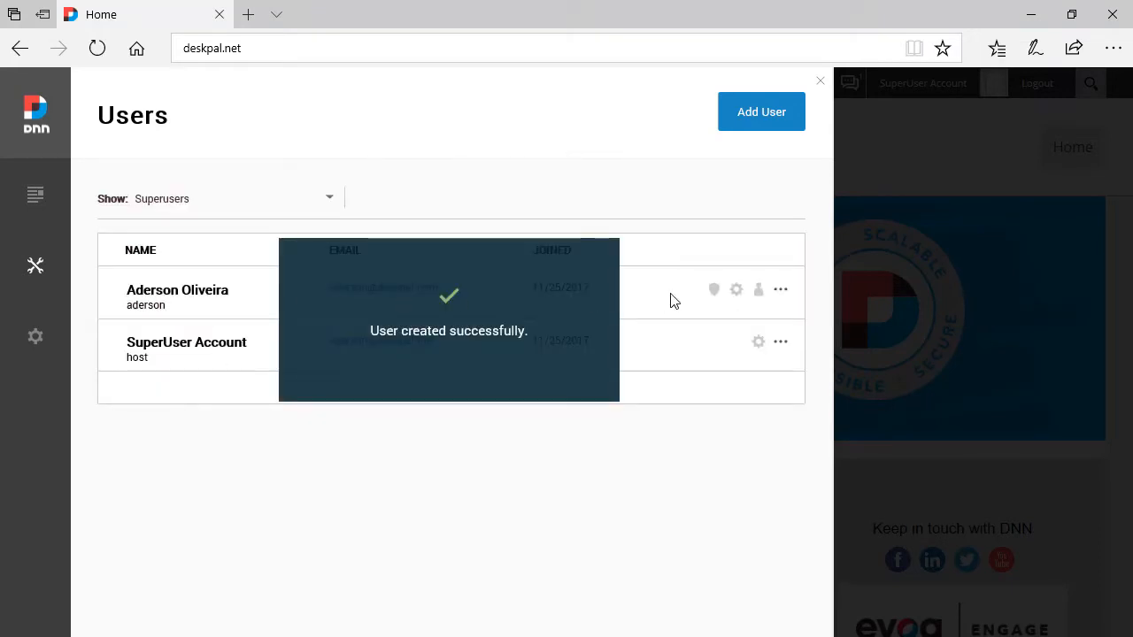
- Add the Administrators role to the newly created user and close the role list
click(716, 292)
click(568, 366)
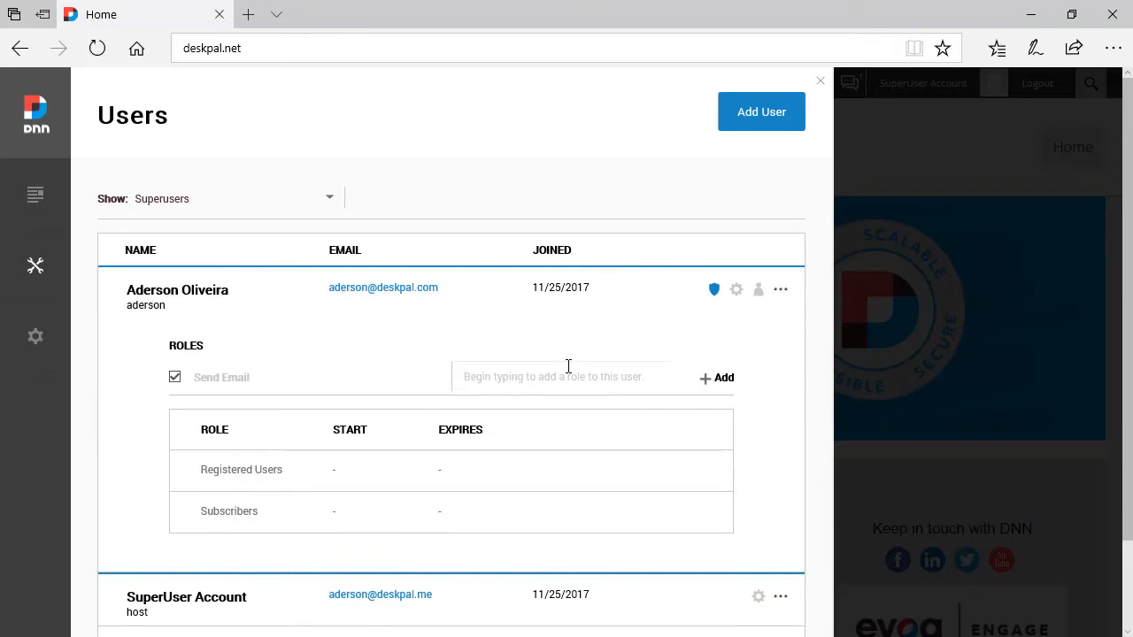
text(admi)
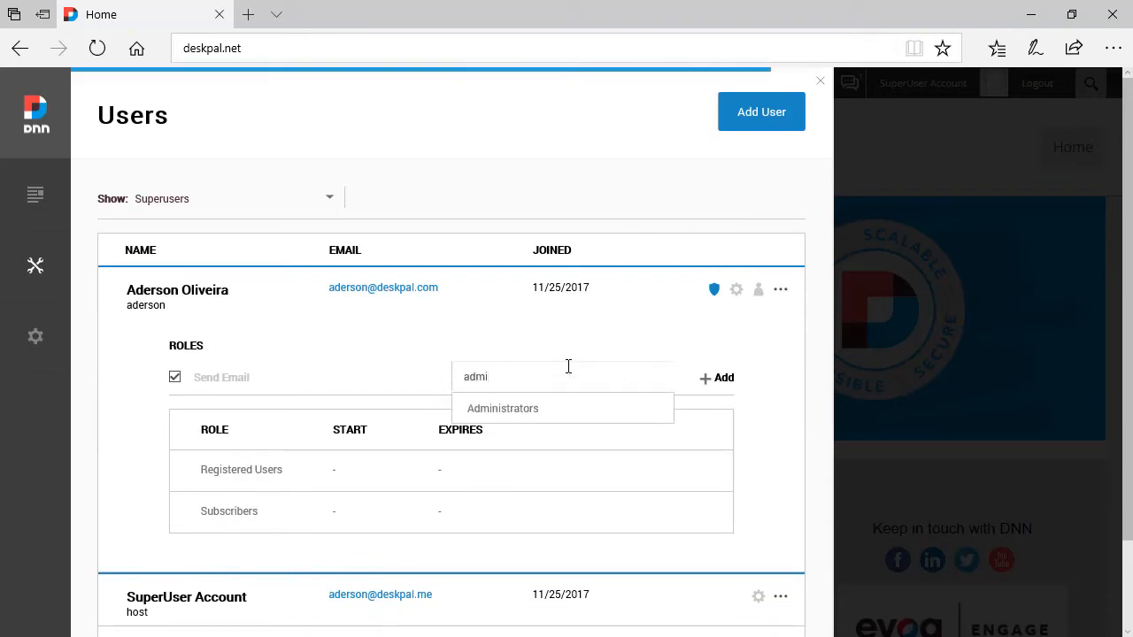
click(536, 409)
click(717, 379)
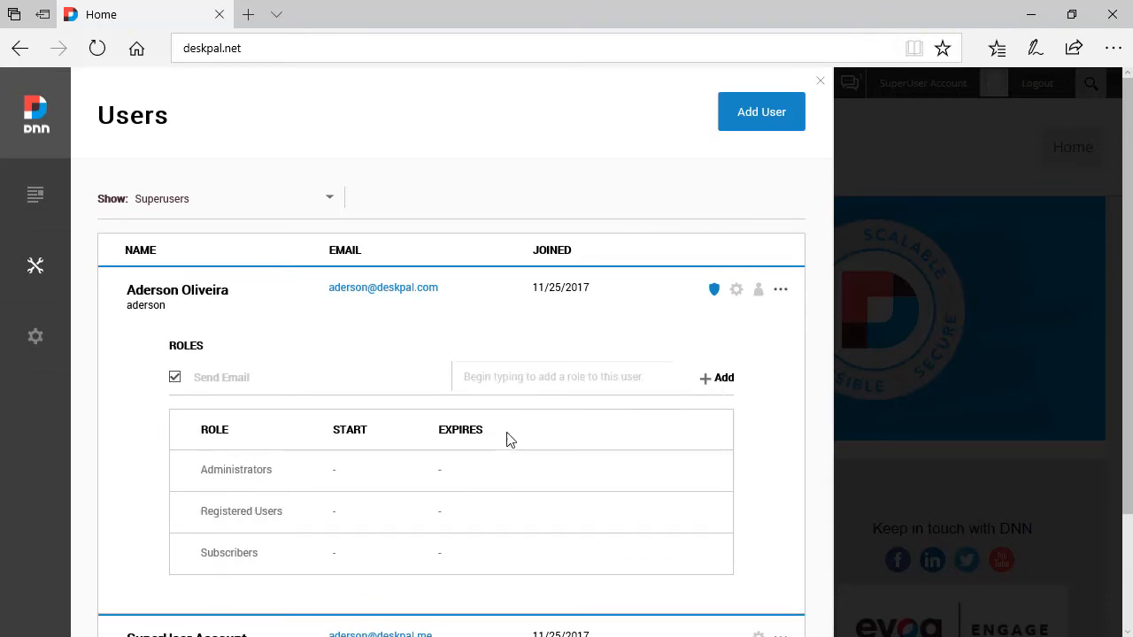
click(193, 210)
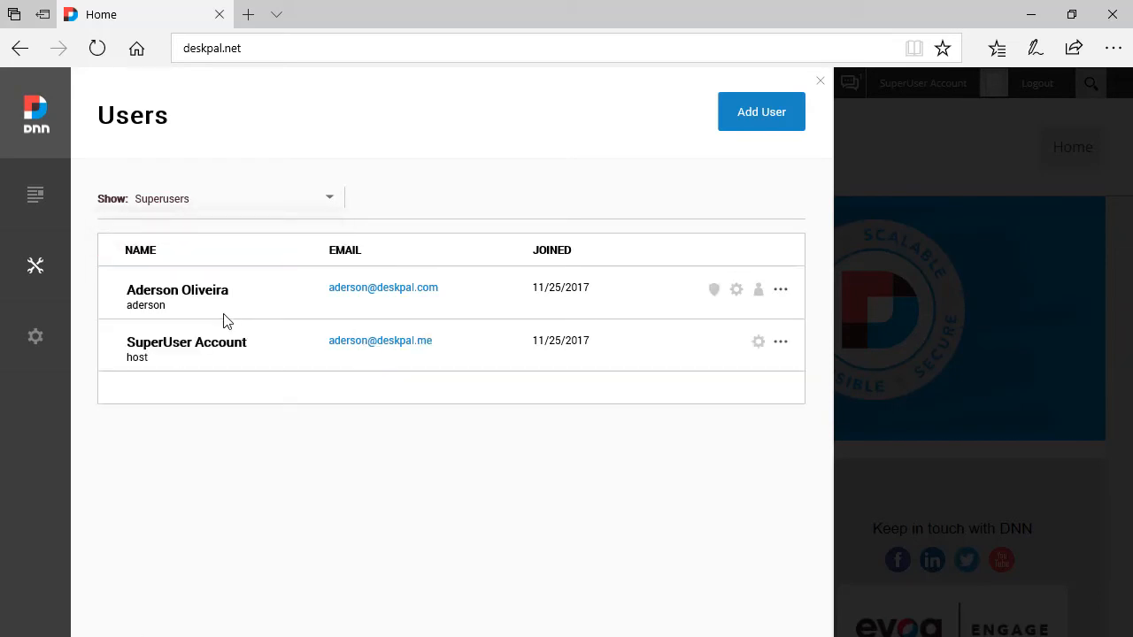
- Check the Primary Administrator choices in the Security login settings for the new user
mouse_move(41, 345)
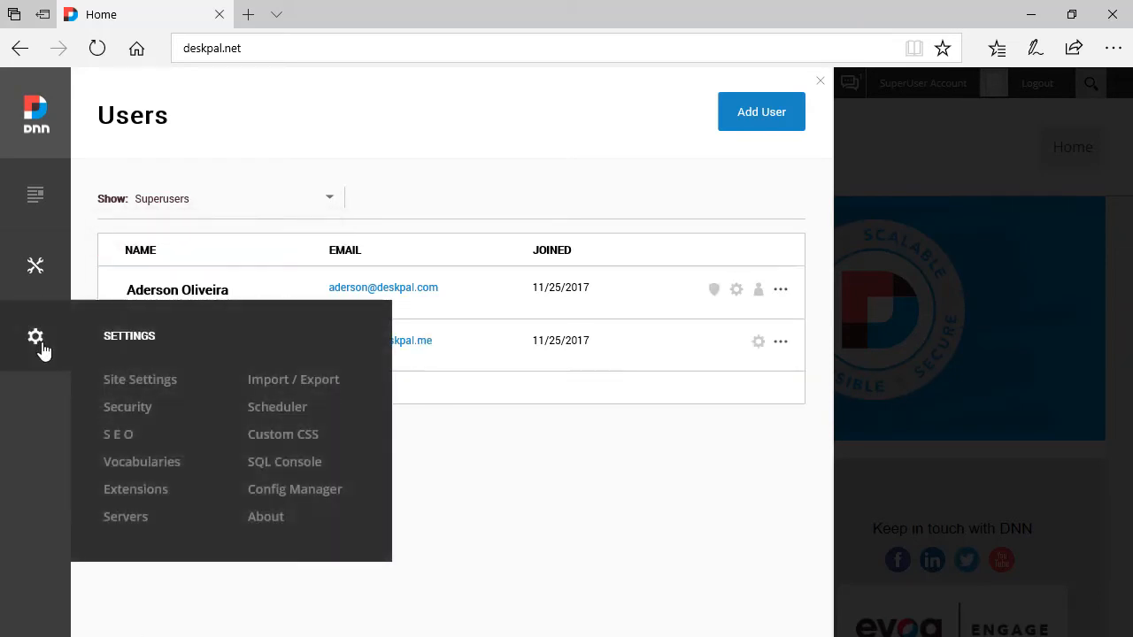
click(127, 410)
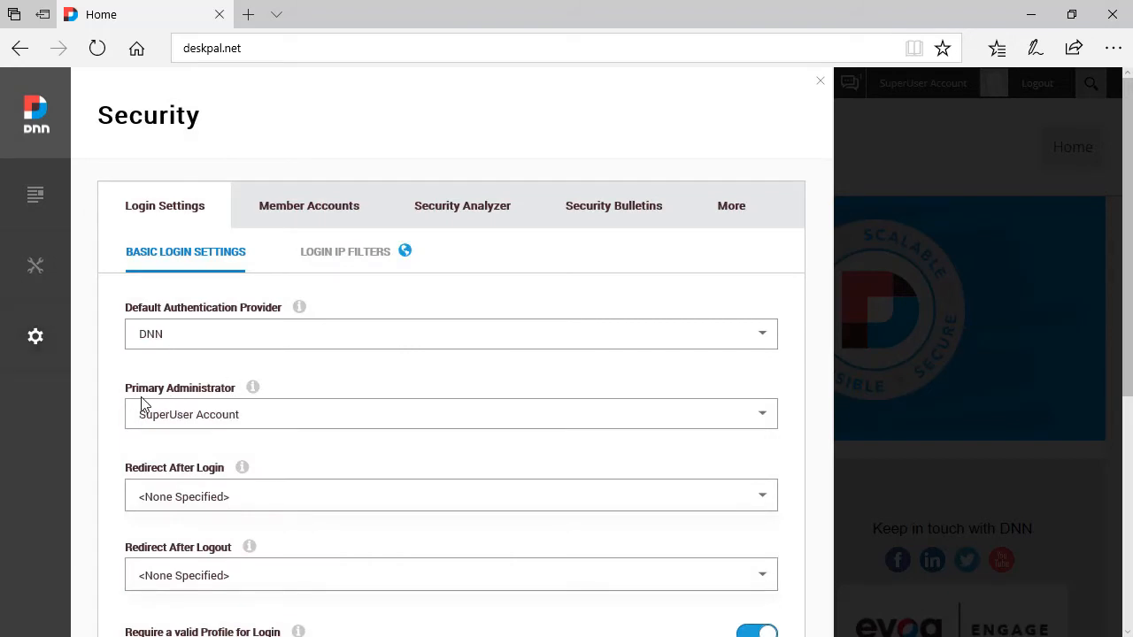
click(222, 416)
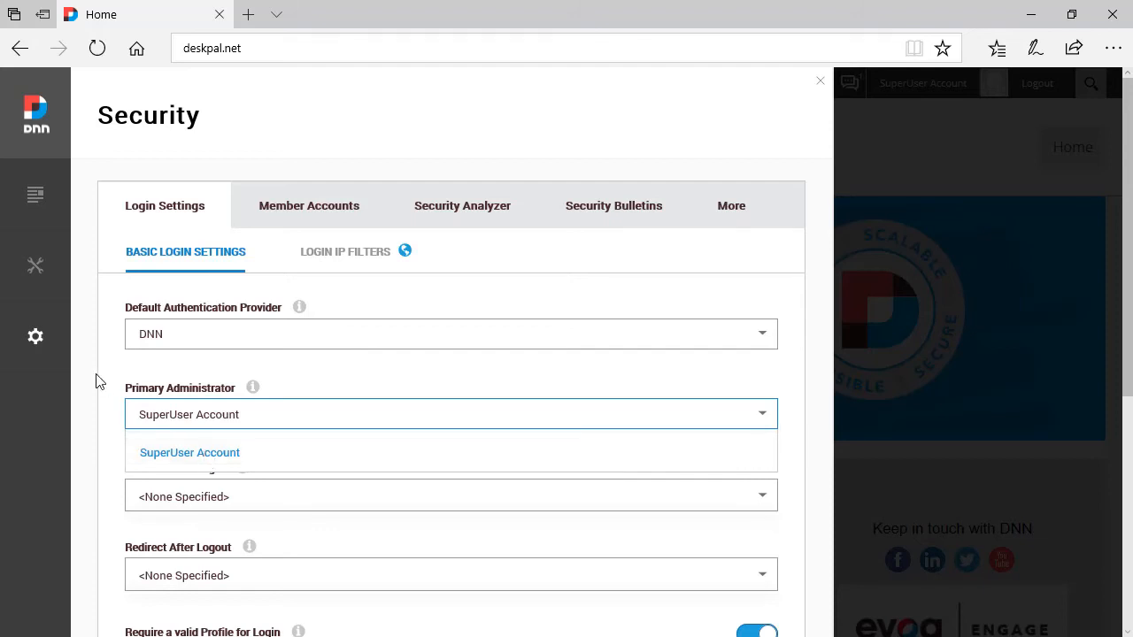
- Clear the site's cache from the Servers configuration
mouse_move(35, 354)
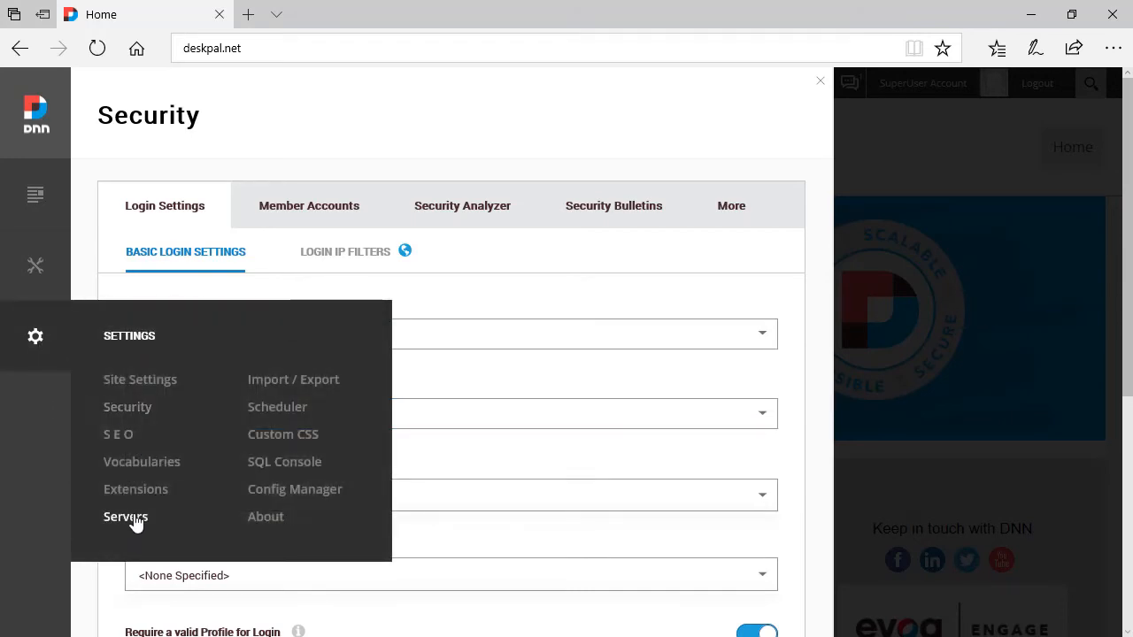
click(133, 518)
click(747, 123)
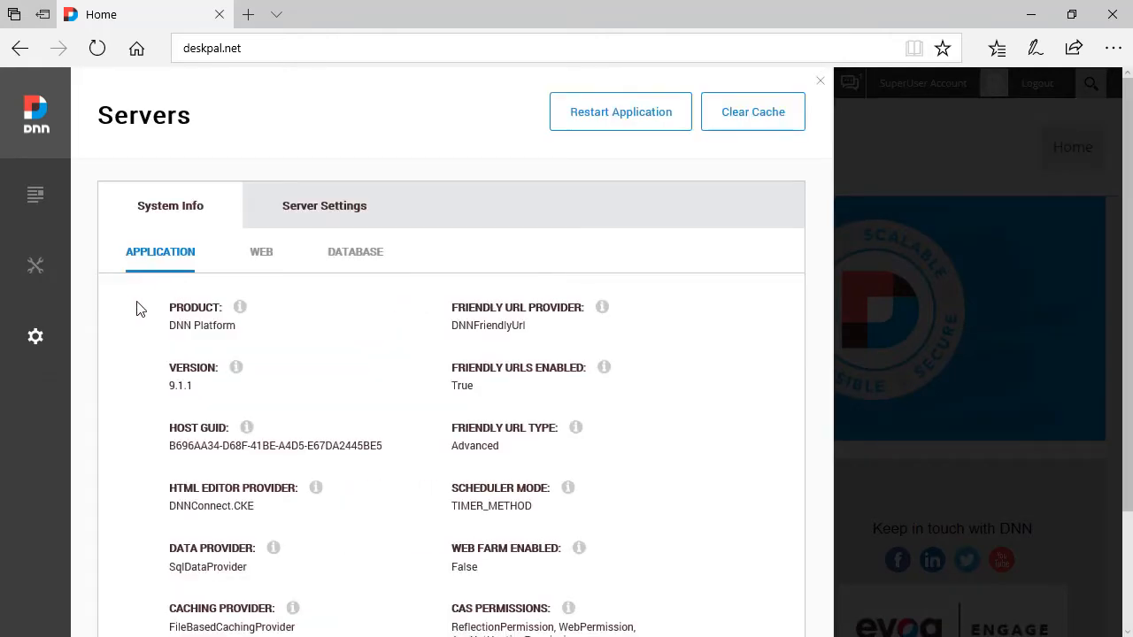
- Set the Primary Administrator in the Security login settings to the newly created administrator and save the change
mouse_move(44, 340)
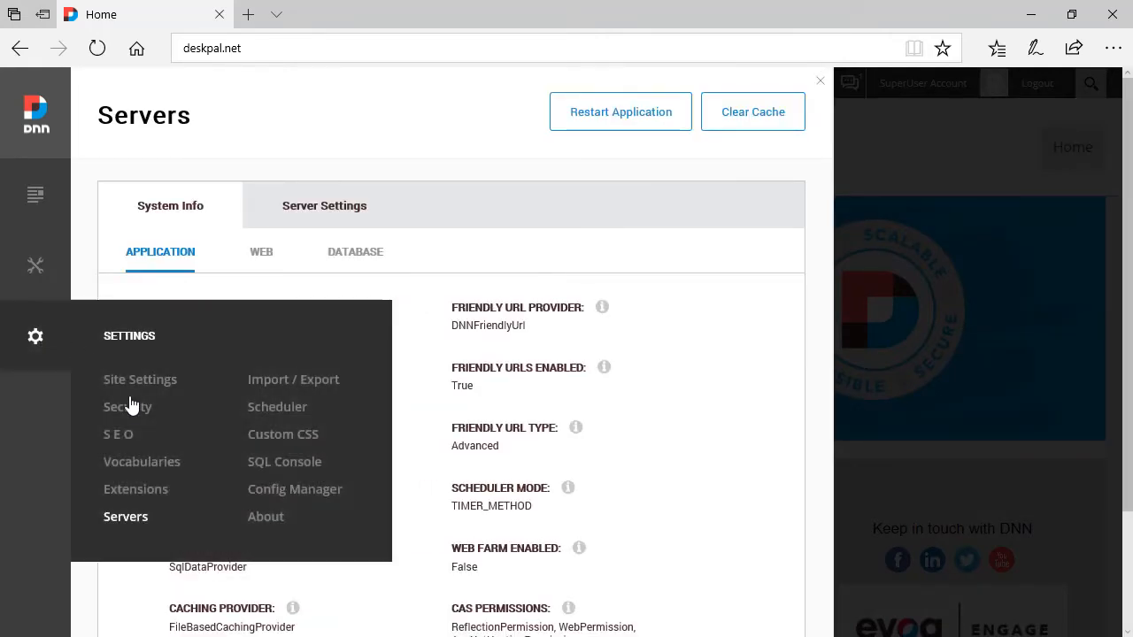
click(124, 408)
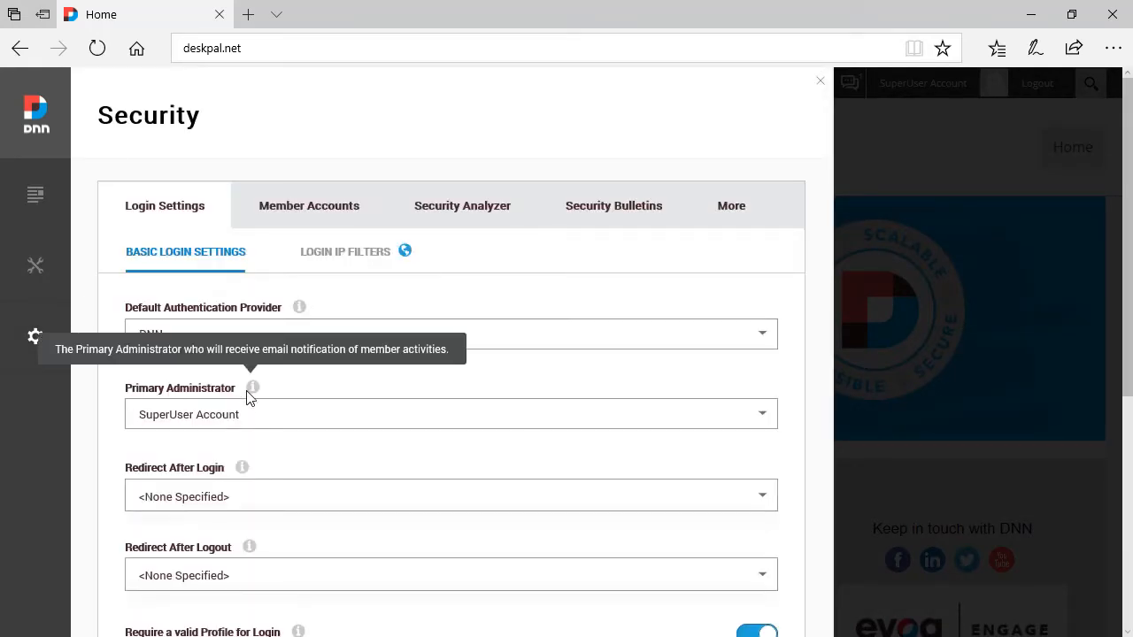
click(227, 421)
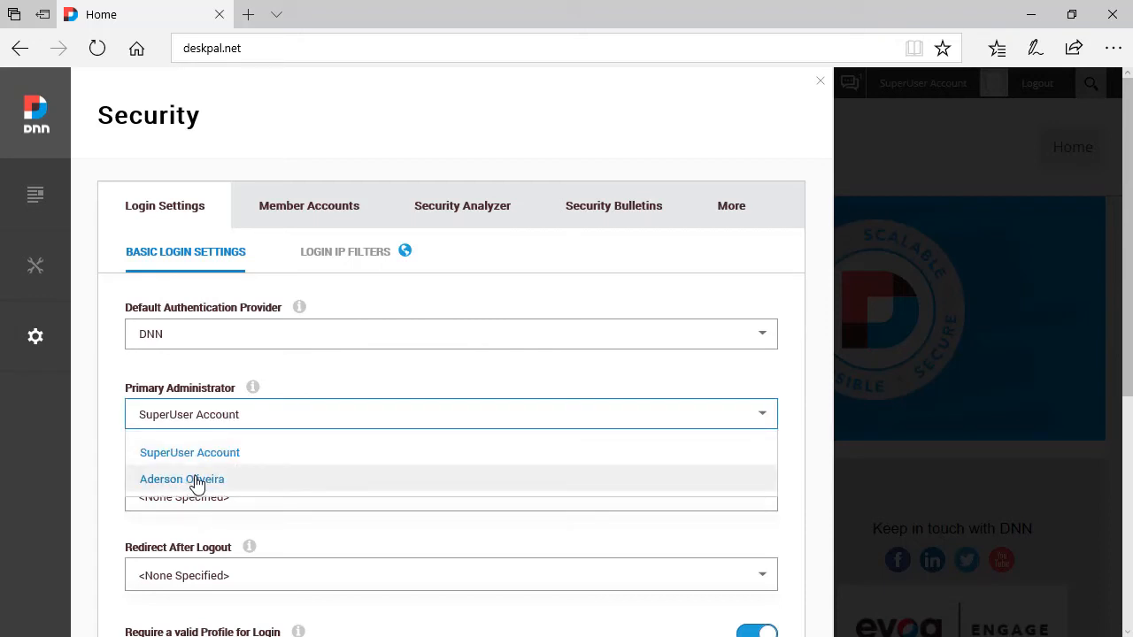
click(198, 482)
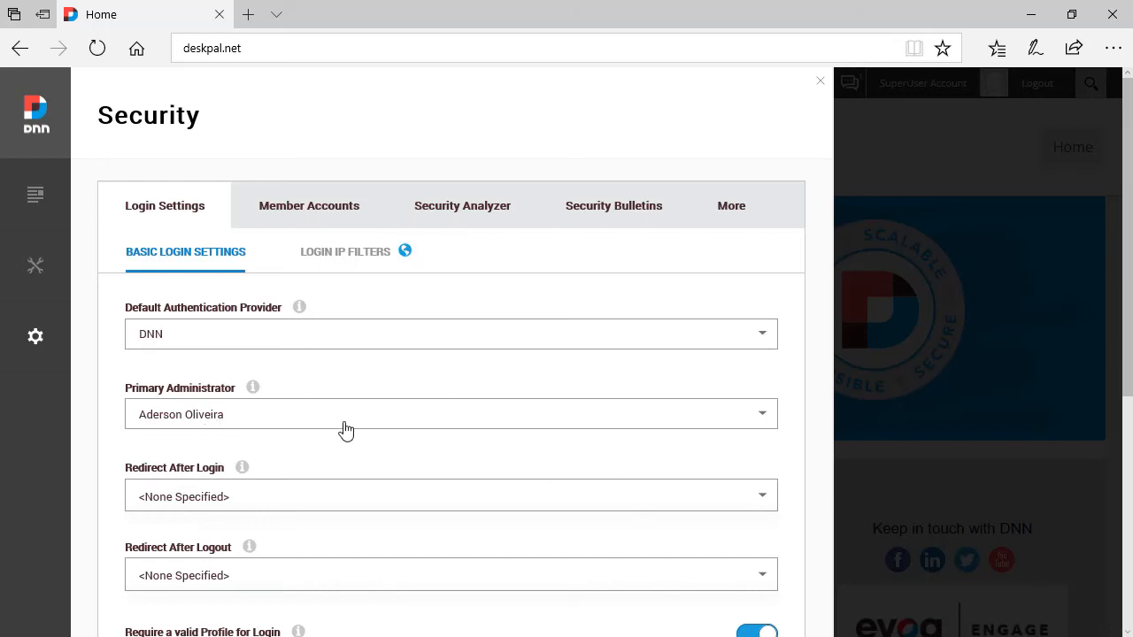
scroll(345, 430, down, 4)
click(496, 622)
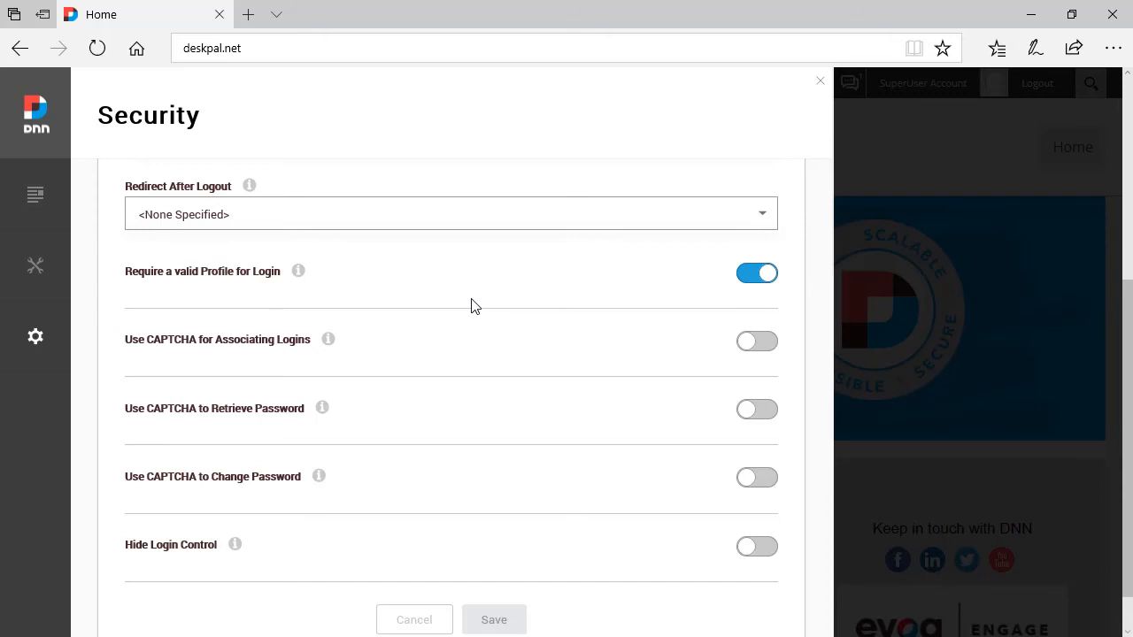
scroll(516, 342, up, 4)
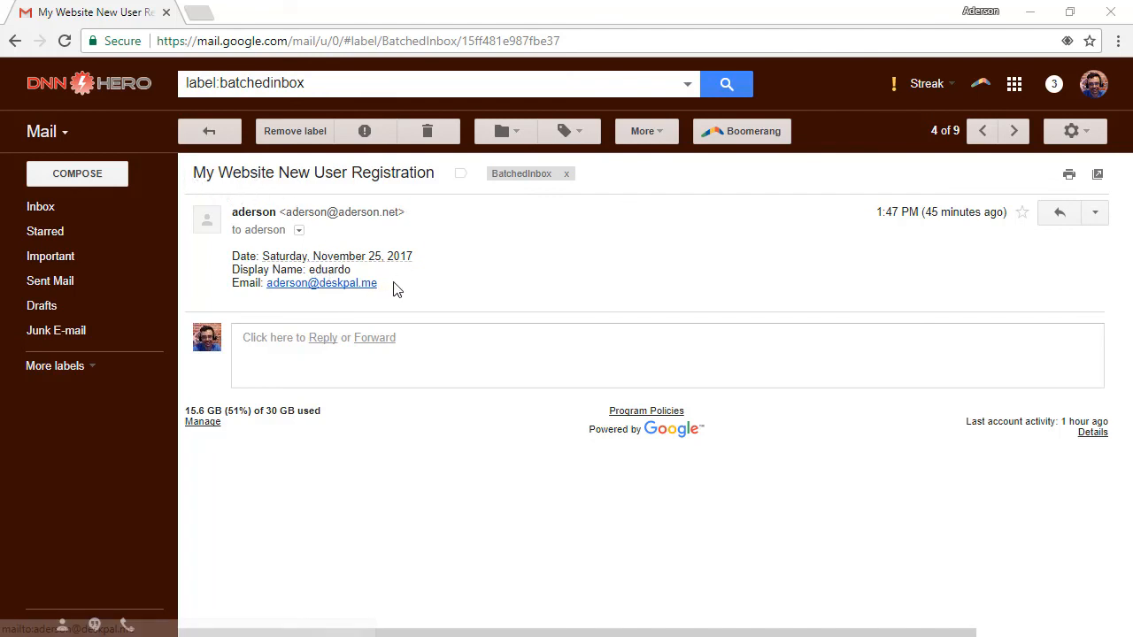
- Switch to Gmail and highlight the date, display name and email lines in the administrator's new user registration notification
drag(395, 289, 233, 259)
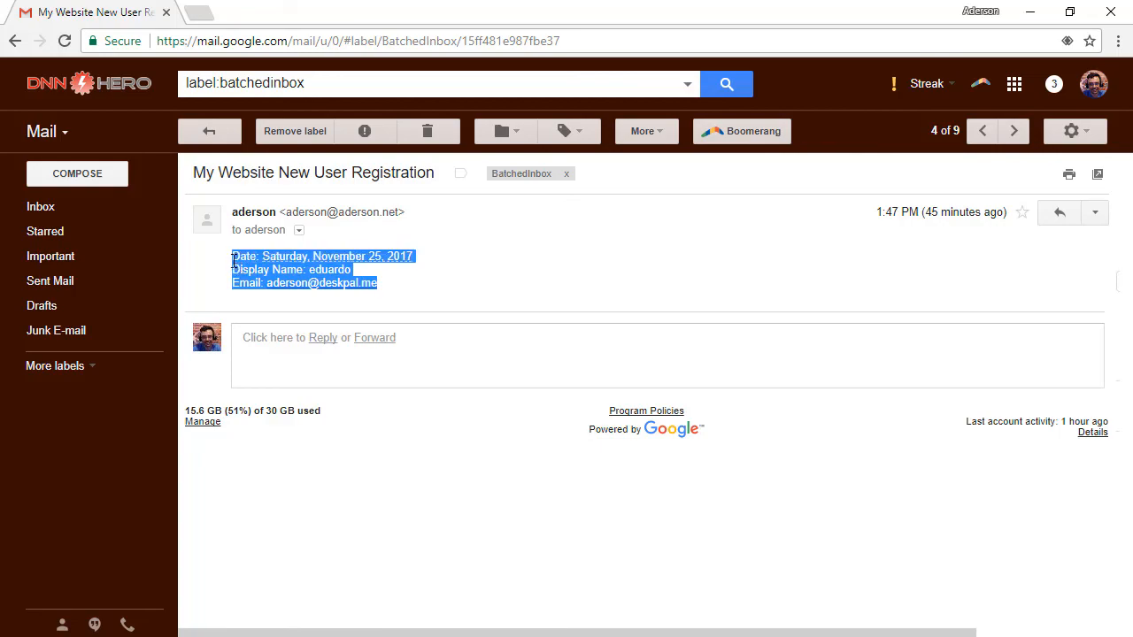